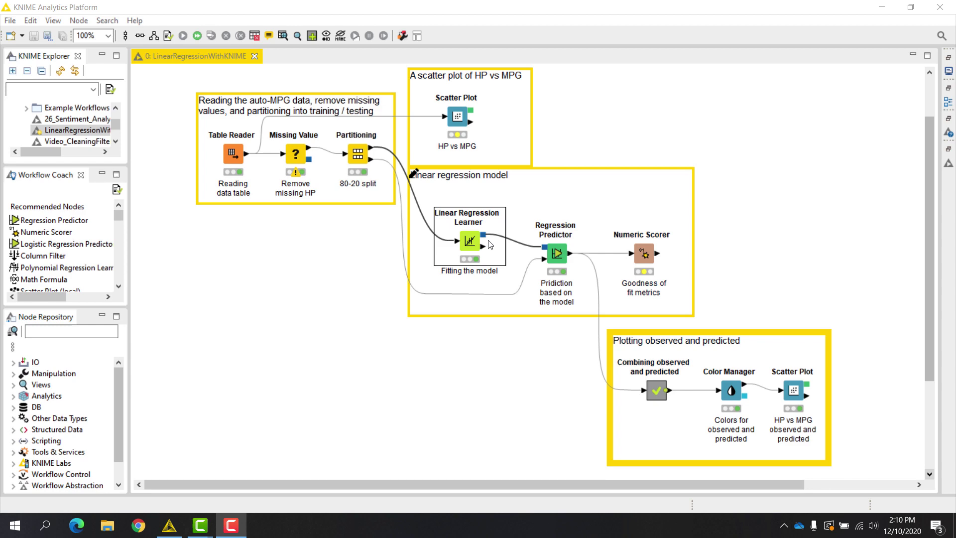
# View the Linear Regression Learner's model statistics and its regression scatterplot
pyautogui.moveTo(489, 245); pyautogui.dragTo(486, 239)
pyautogui.rightClick(488, 241)
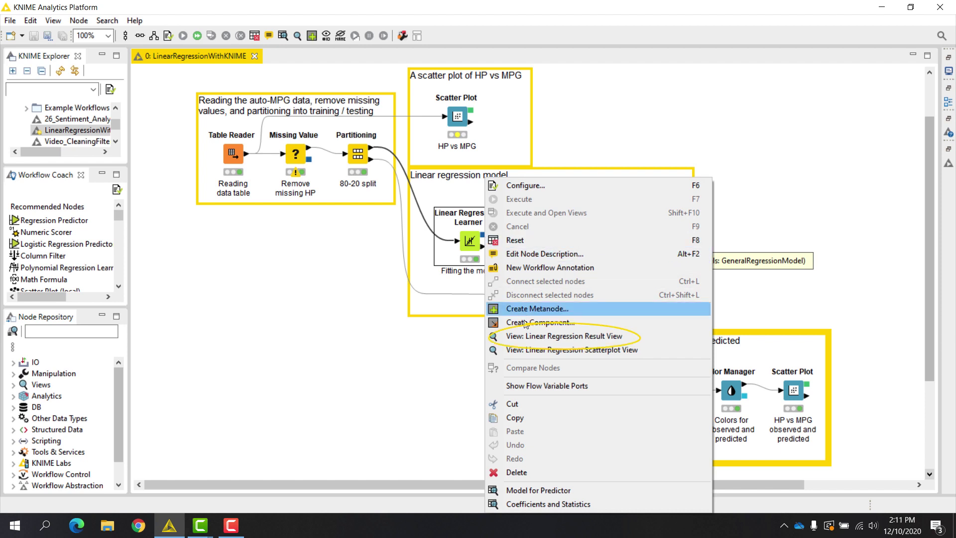
pyautogui.click(534, 336)
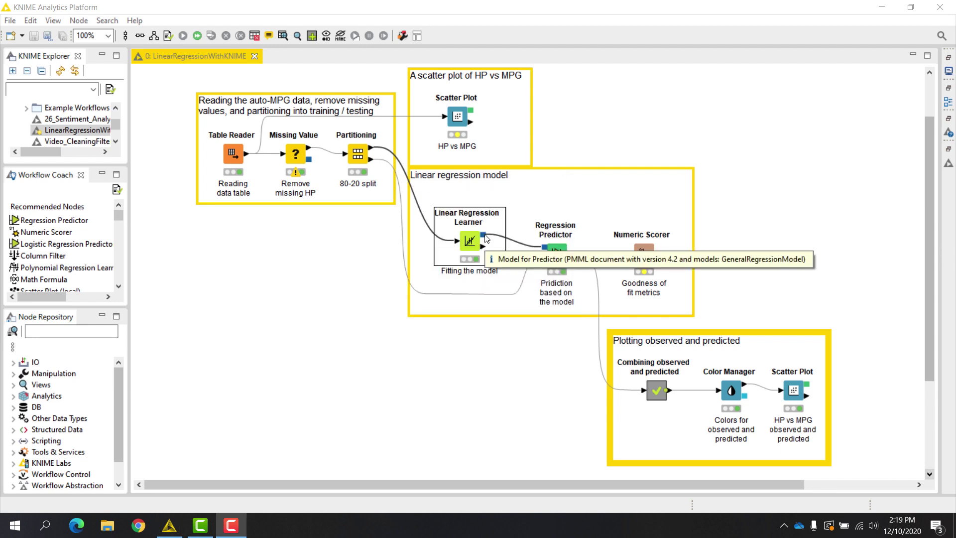
pyautogui.rightClick(485, 238)
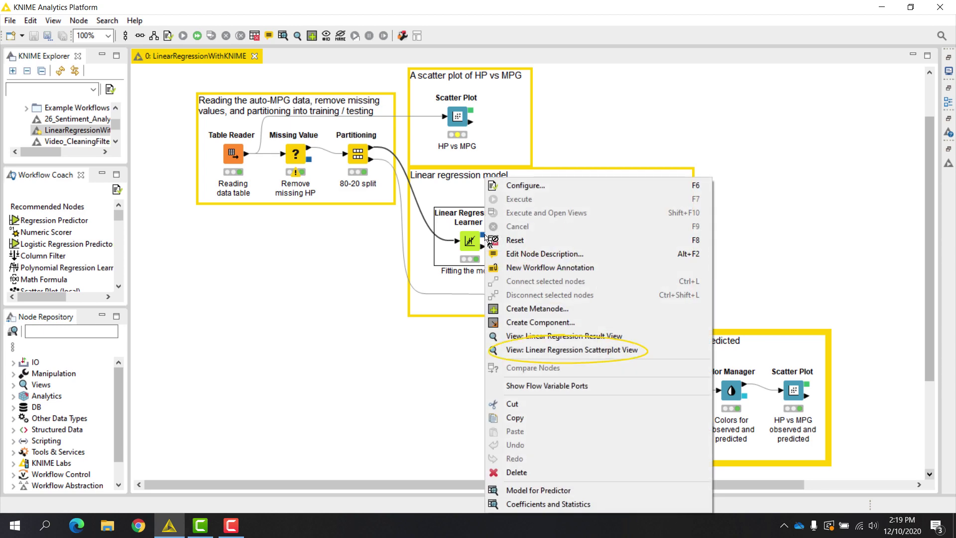
pyautogui.click(533, 350)
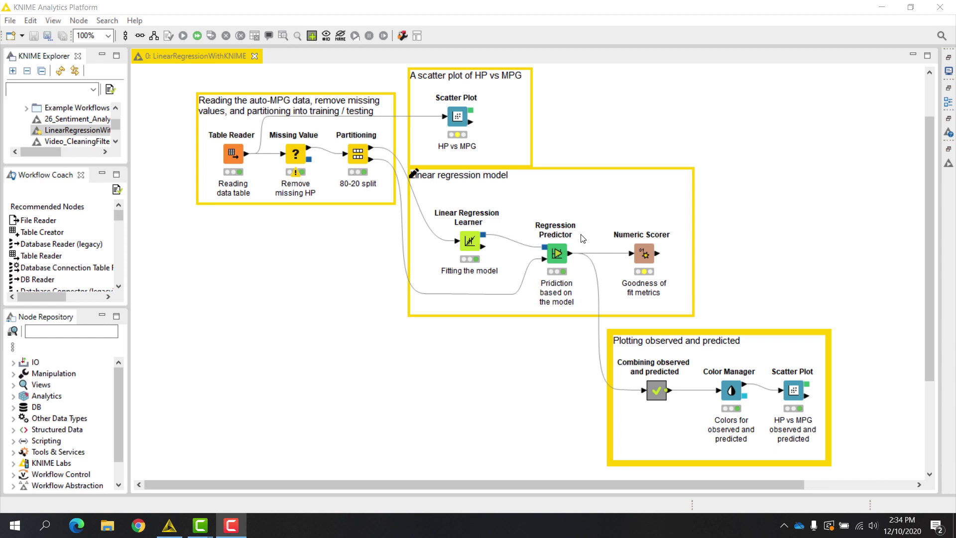
# Inspect the Regression Predictor settings, then show Numeric Scorer statistics: R² 0.574, RMSE 5.633
pyautogui.click(532, 249)
pyautogui.click(534, 262)
pyautogui.doubleClick(561, 259)
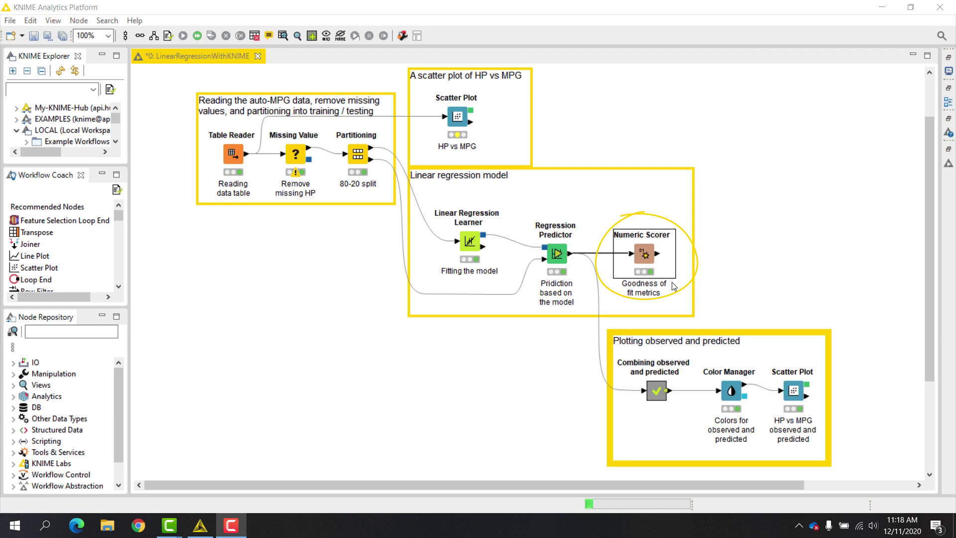
pyautogui.rightClick(659, 254)
pyautogui.click(703, 363)
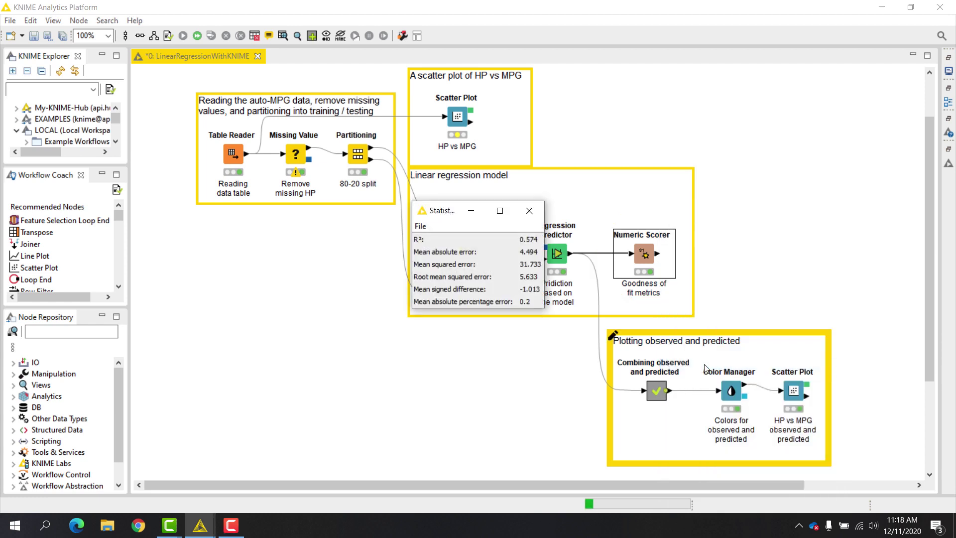